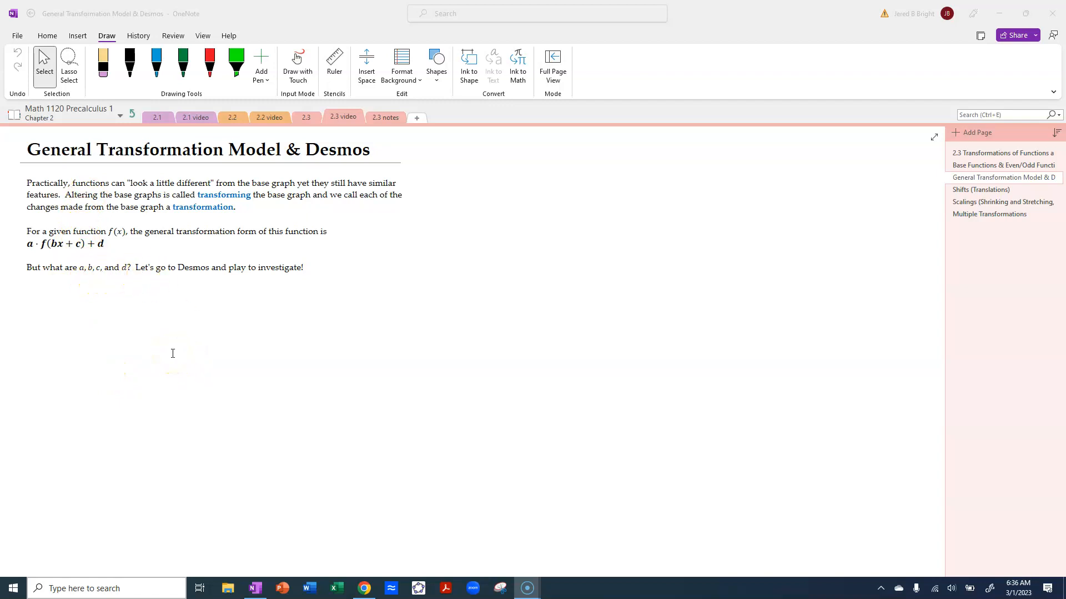
Switch to the Desmos graphing calculator in the browser and graph the base function f(x) = |x|
{"action": "left_click", "coordinate": [360, 586]}
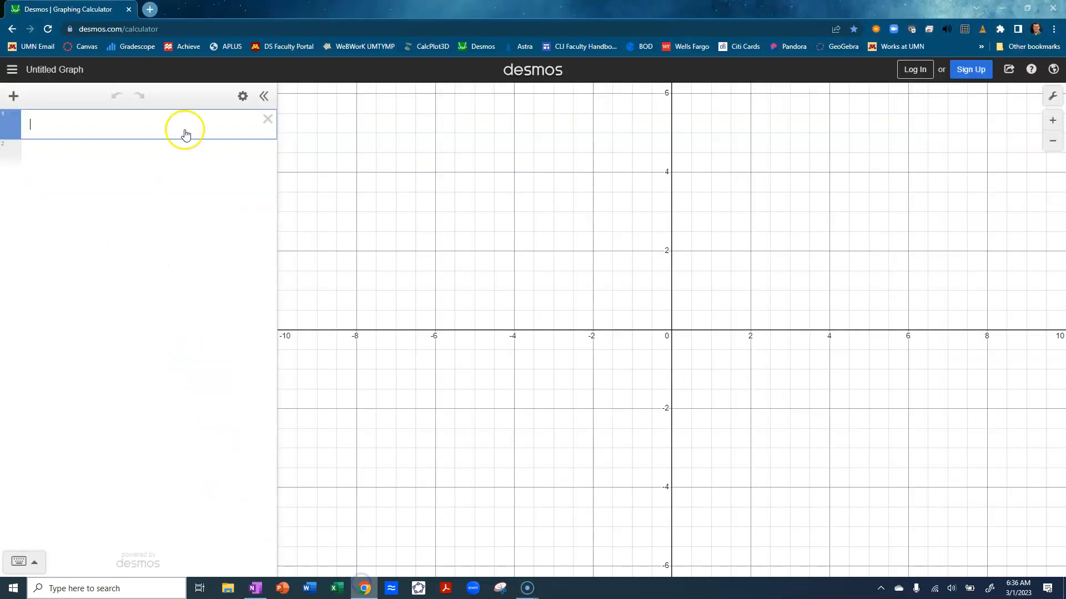
{"action": "left_click", "coordinate": [183, 25]}
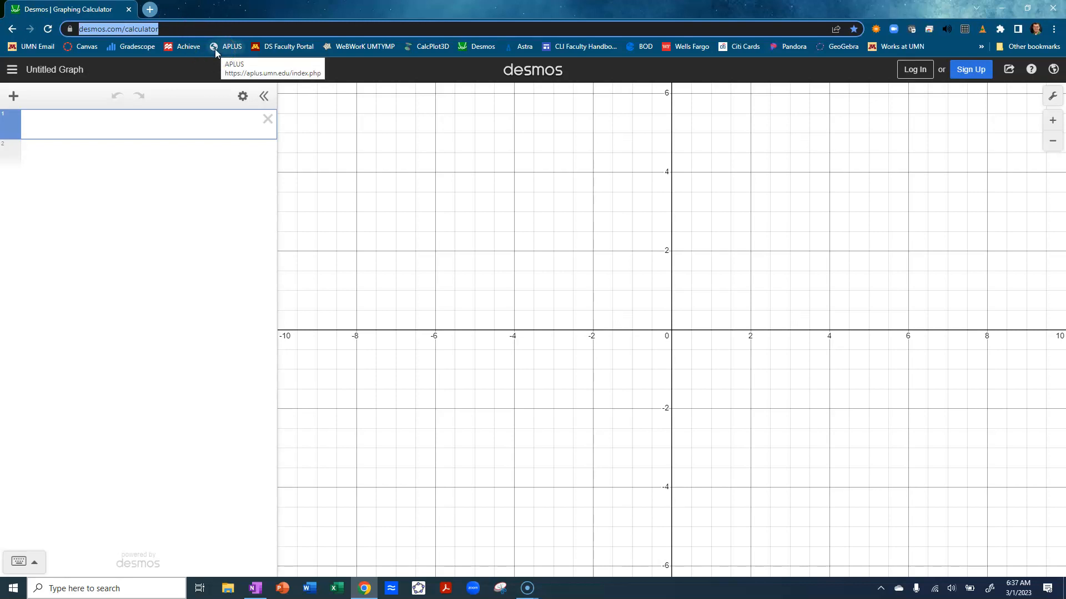
{"action": "left_click", "coordinate": [132, 118]}
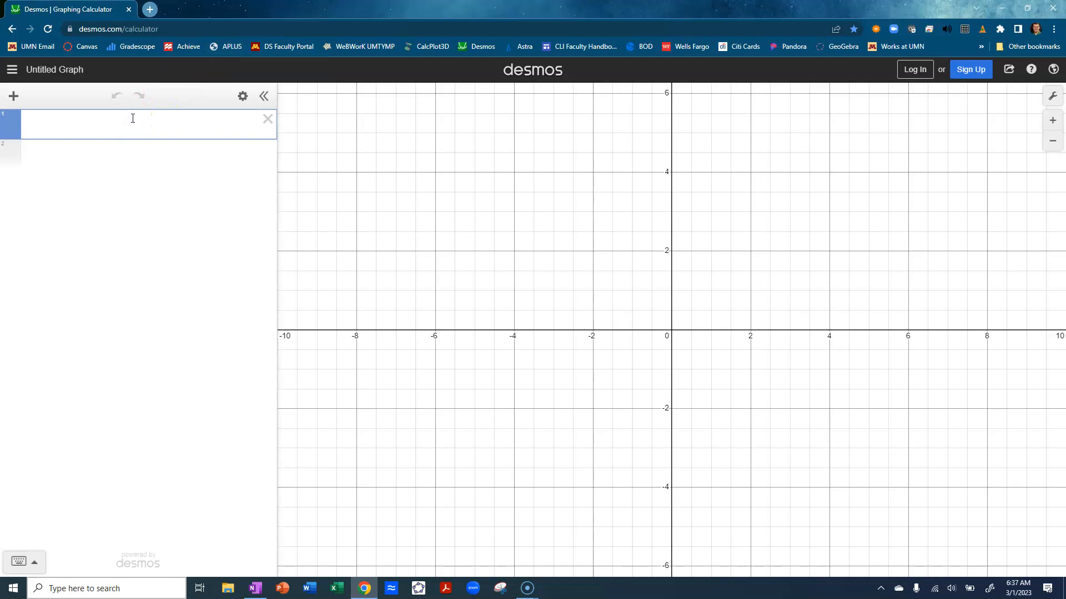
{"action": "type", "text": "f(x) = "}
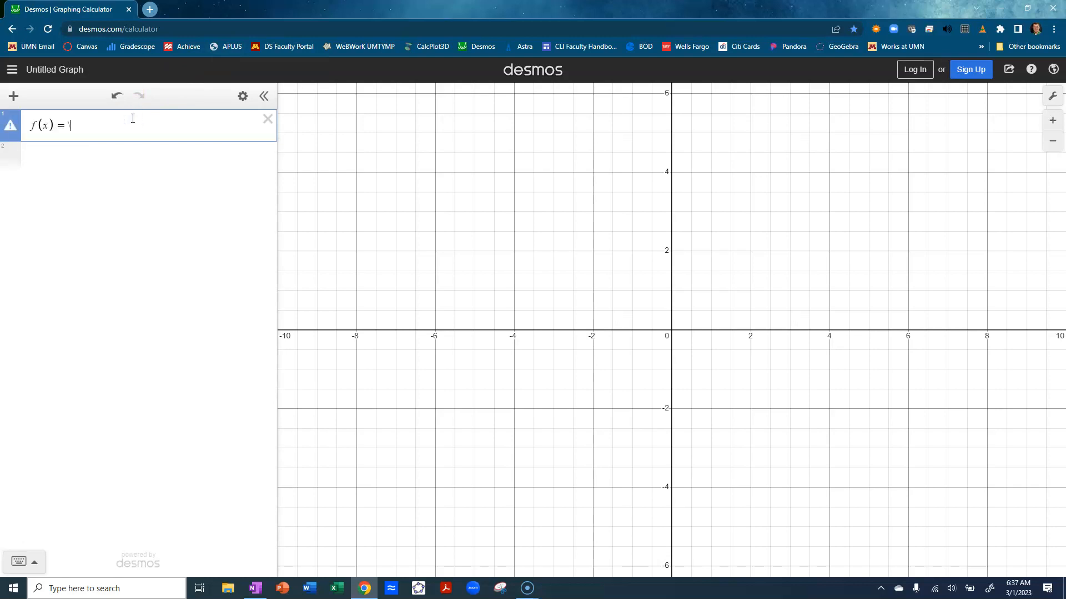
{"action": "type", "text": "|x|"}
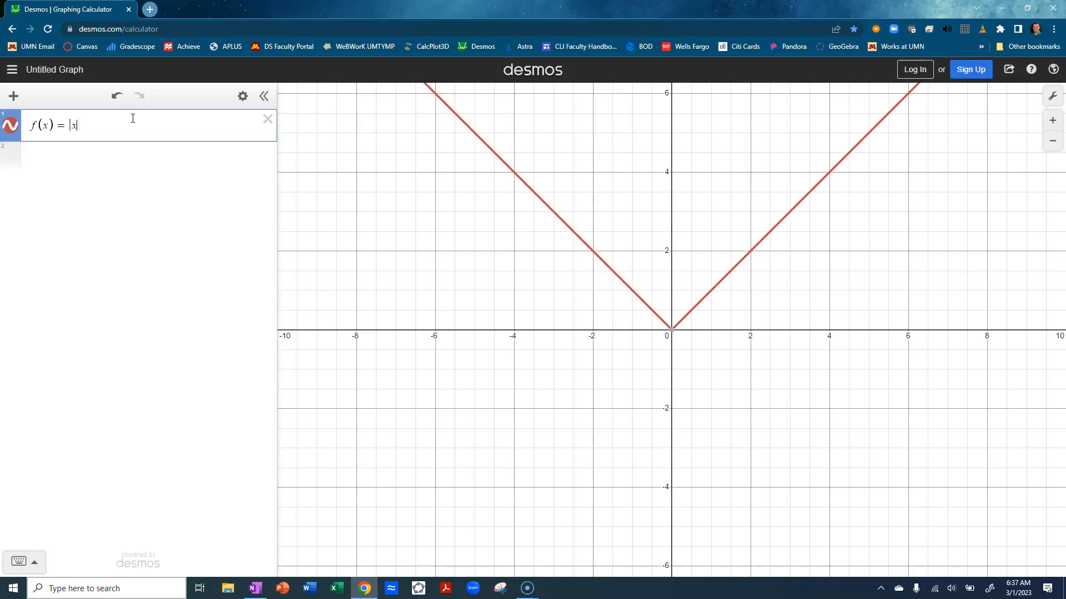
{"action": "key", "text": "Return"}
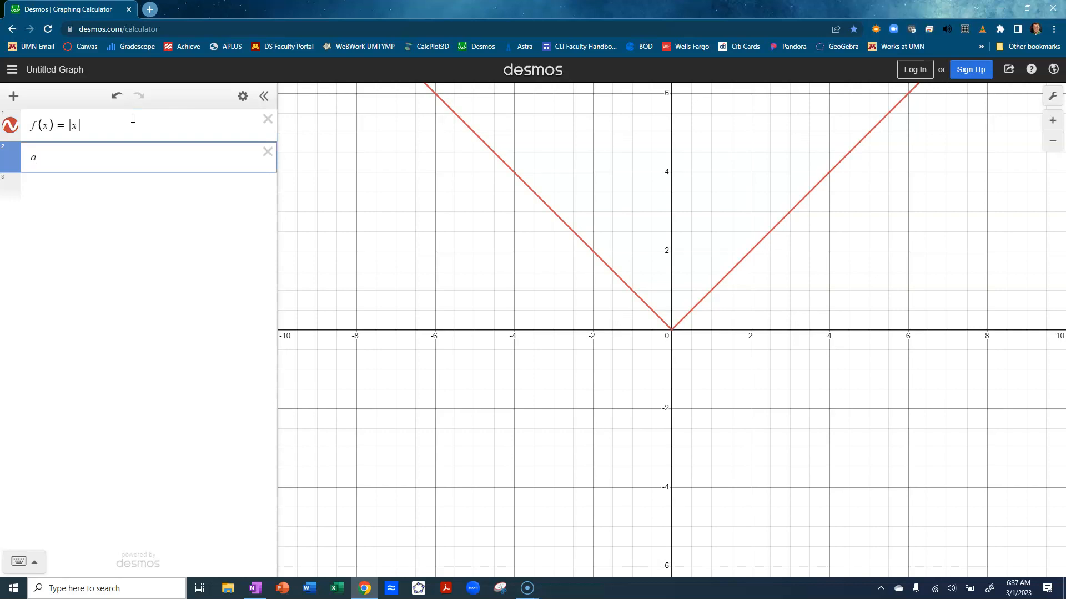
Enter the transformation expression a·f(bx − c) + d and add sliders for all four parameters
{"action": "type", "text": "a*f(bx"}
{"action": "type", "text": "-c)"}
{"action": "type", "text": "+d"}
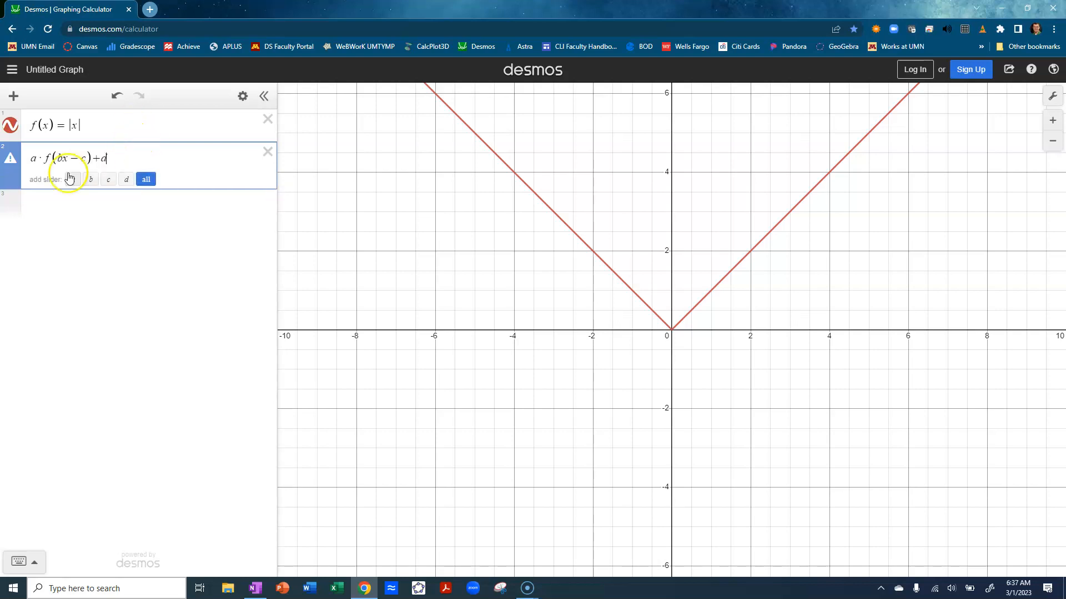
{"action": "left_click", "coordinate": [146, 180]}
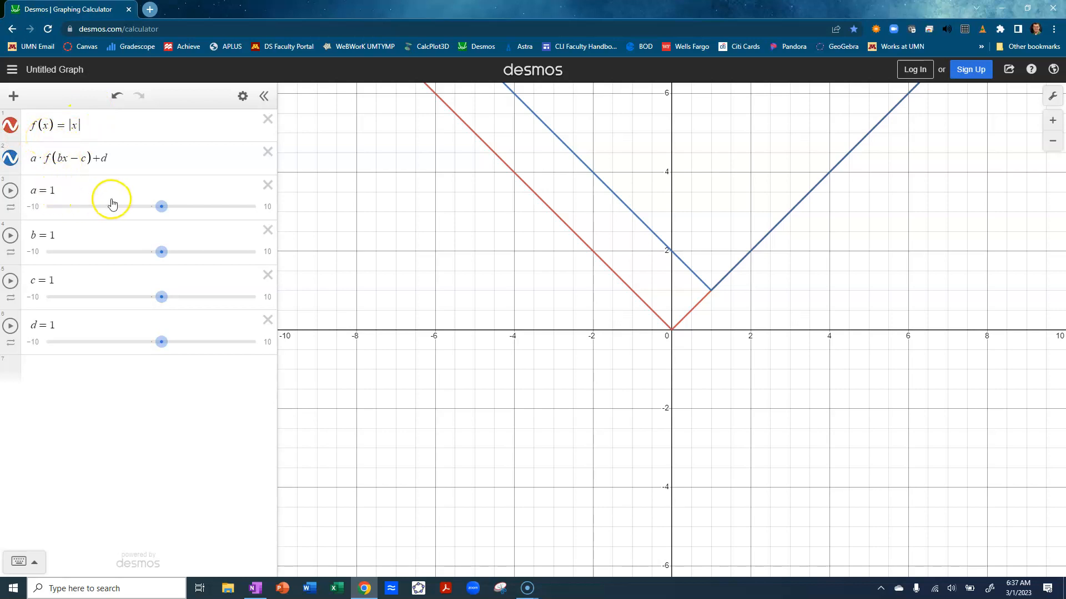
Set parameter b to 0 and remove the empty expression row below it
{"action": "left_click_drag", "start_coordinate": [156, 255], "coordinate": [146, 253]}
{"action": "left_click", "coordinate": [65, 237]}
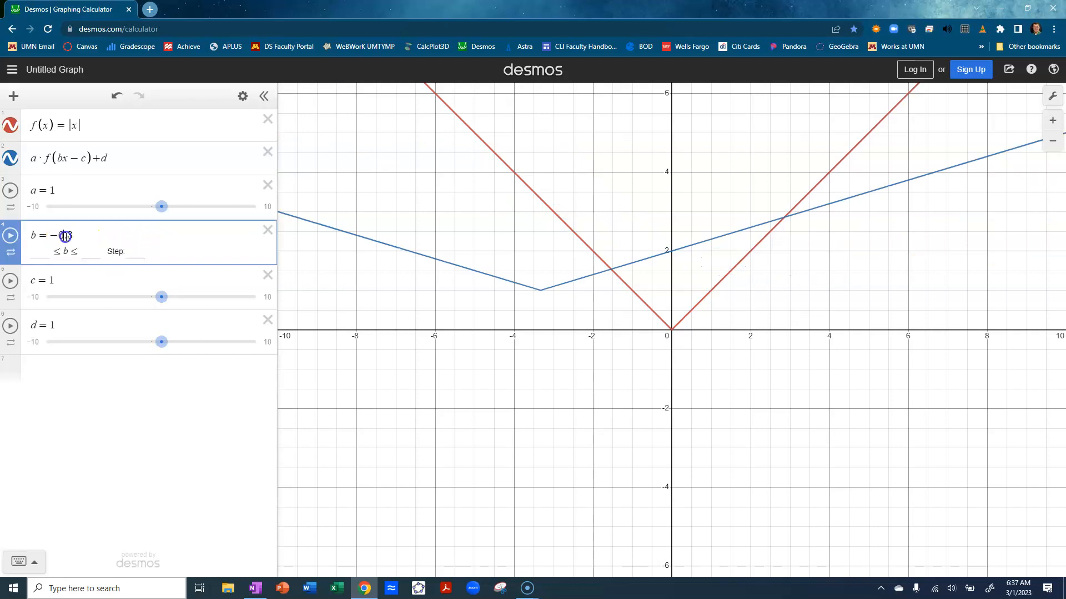
{"action": "key", "text": "Delete"}
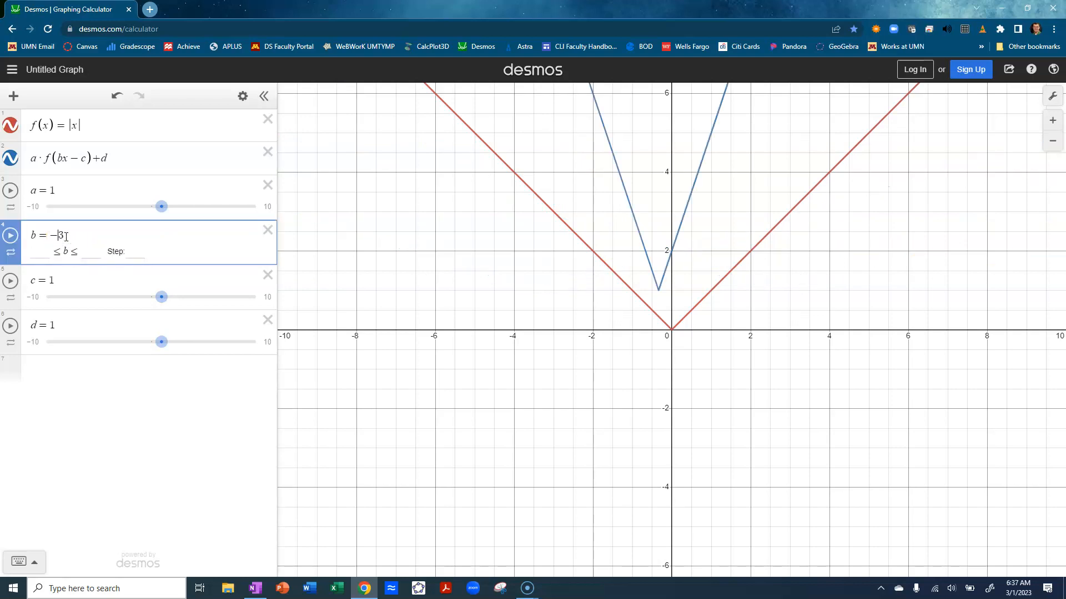
{"action": "key", "text": "Delete"}
{"action": "key", "text": "BackSpace"}
{"action": "type", "text": "0"}
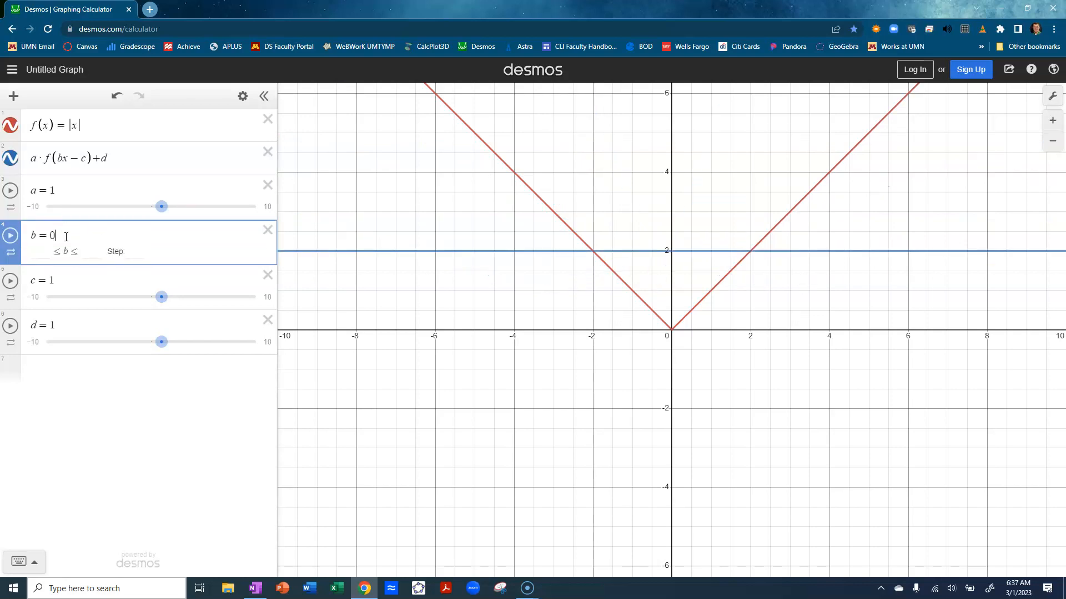
{"action": "key", "text": "Return"}
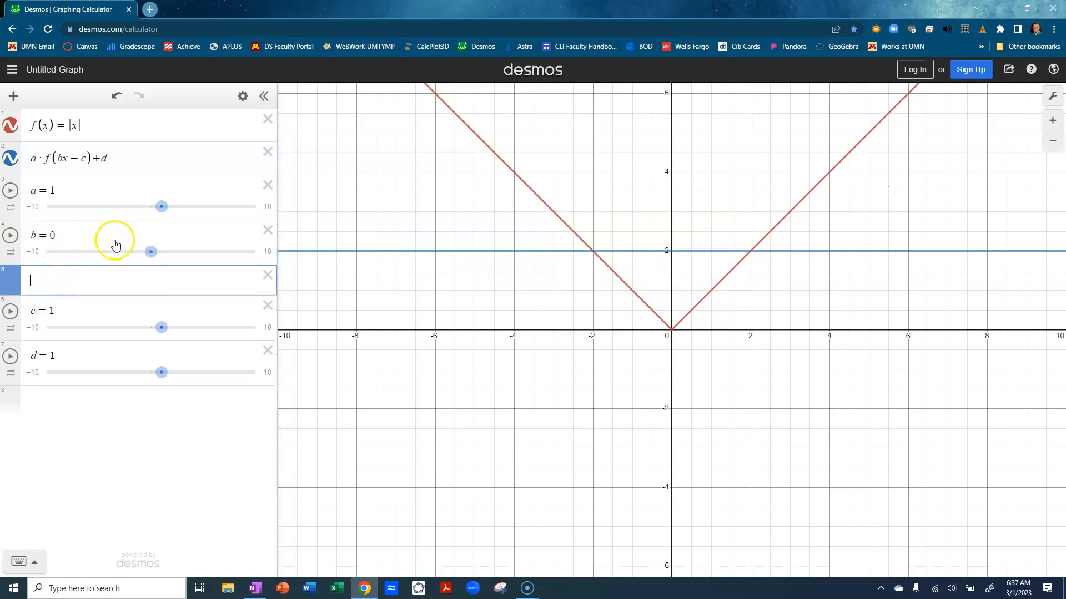
{"action": "left_click", "coordinate": [268, 276]}
Set parameters c and d to 0
{"action": "left_click", "coordinate": [49, 278]}
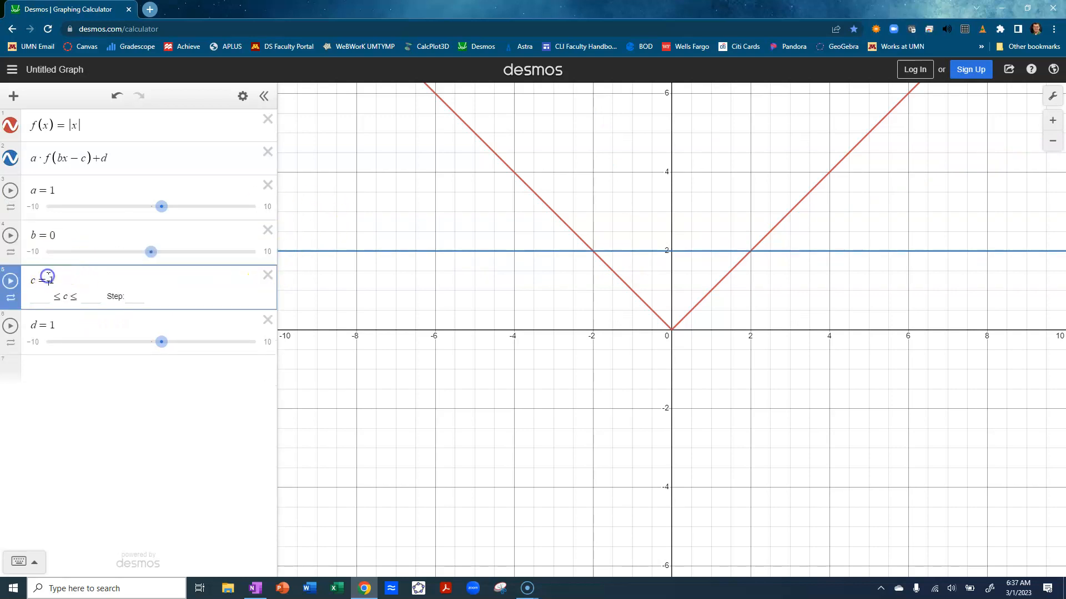
{"action": "key", "text": "Delete"}
{"action": "type", "text": "0"}
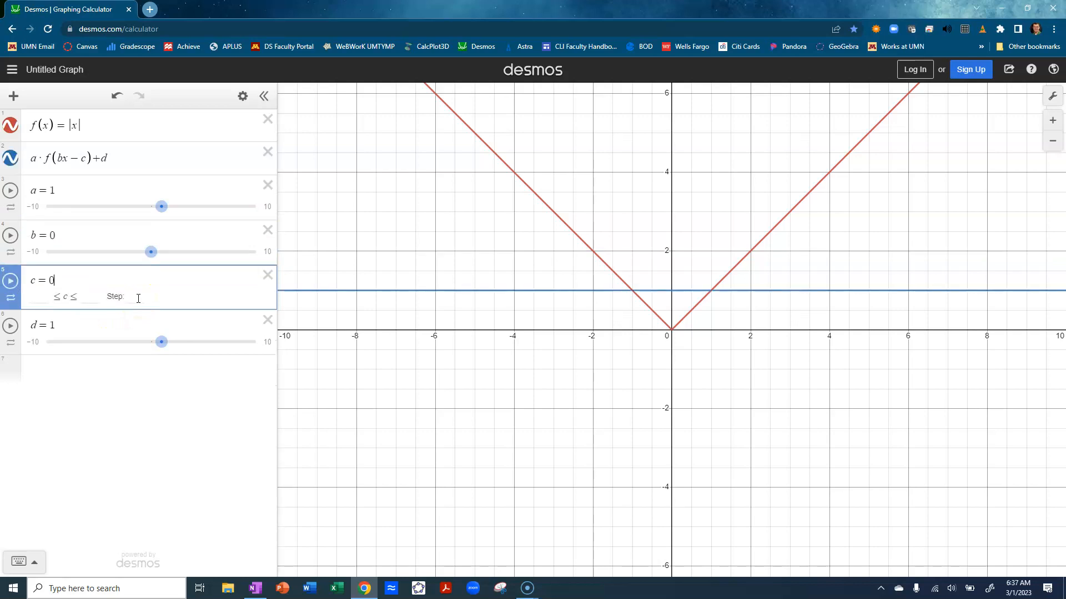
{"action": "left_click", "coordinate": [53, 324]}
{"action": "key", "text": "BackSpace"}
{"action": "type", "text": "0"}
{"action": "key", "text": "Return"}
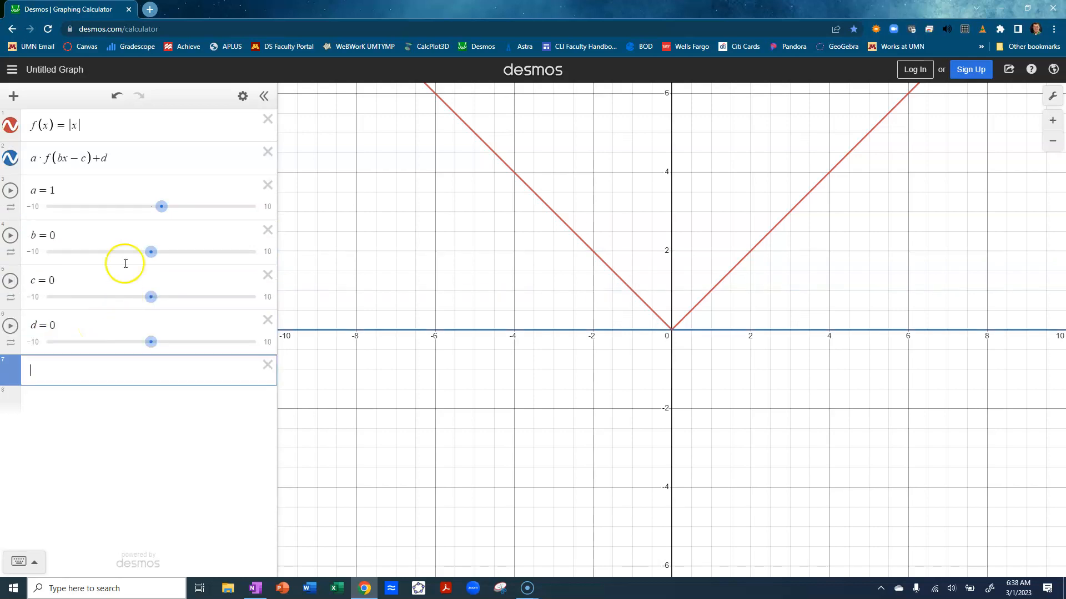
Set parameter b to 1 while keeping a at 1
{"action": "left_click_drag", "start_coordinate": [161, 208], "coordinate": [161, 208]}
{"action": "left_click", "coordinate": [162, 208]}
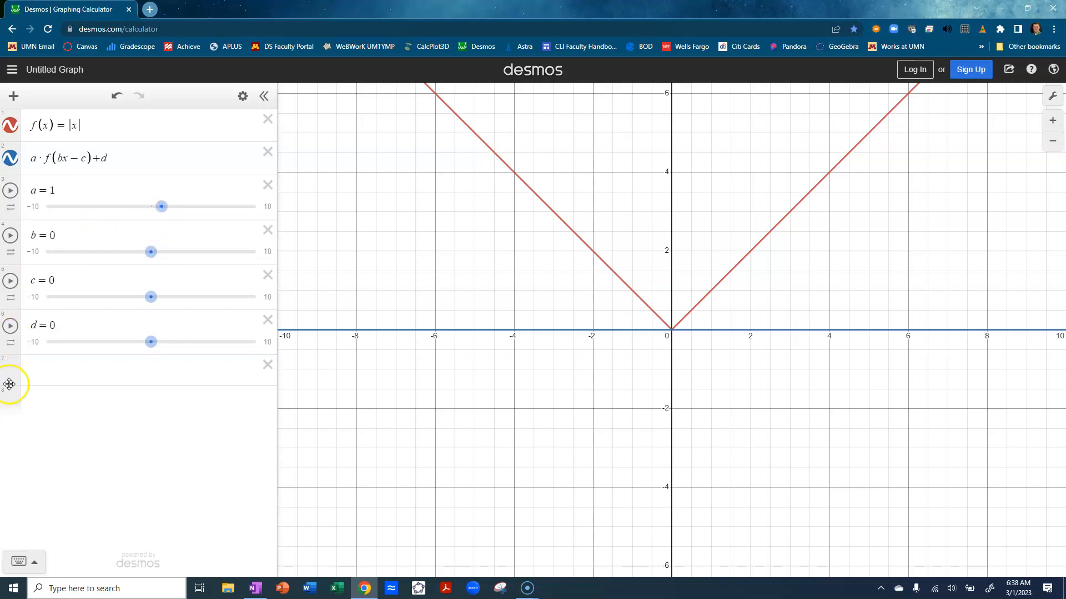
{"action": "left_click", "coordinate": [52, 235]}
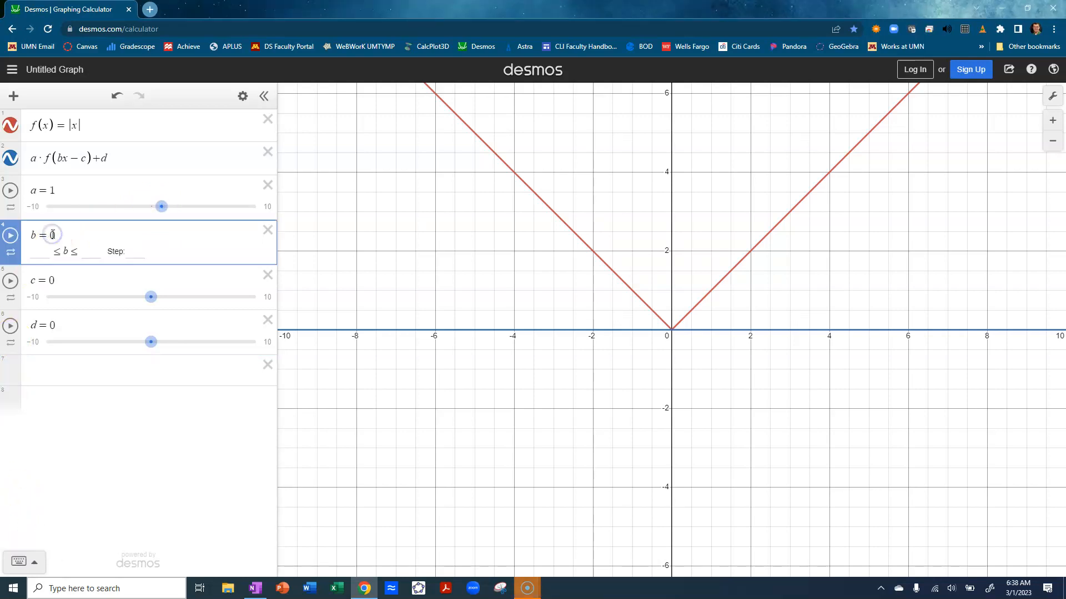
{"action": "type", "text": "1"}
{"action": "key", "text": "Delete"}
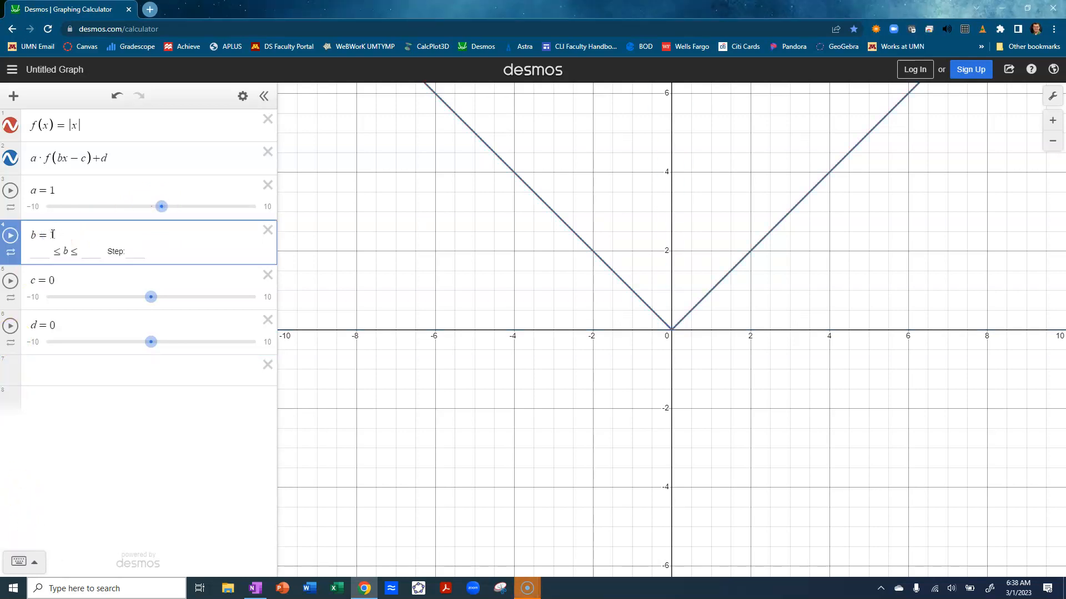
{"action": "key", "text": "Return"}
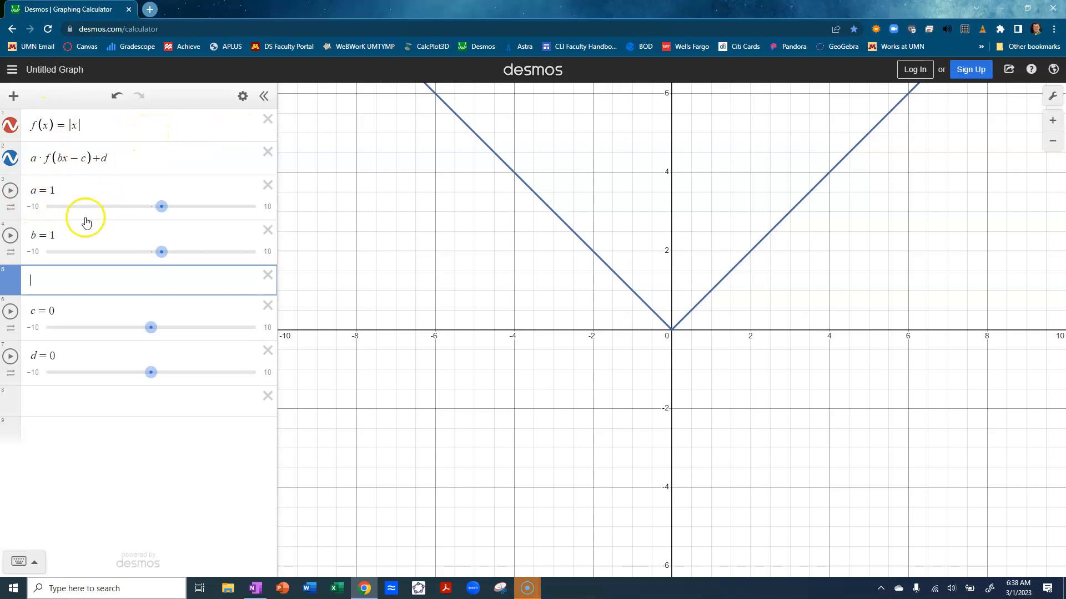
Vary parameter a to −1.9 and reset it to 1, clearing the empty expression rows around b
{"action": "left_click_drag", "start_coordinate": [163, 205], "coordinate": [131, 231]}
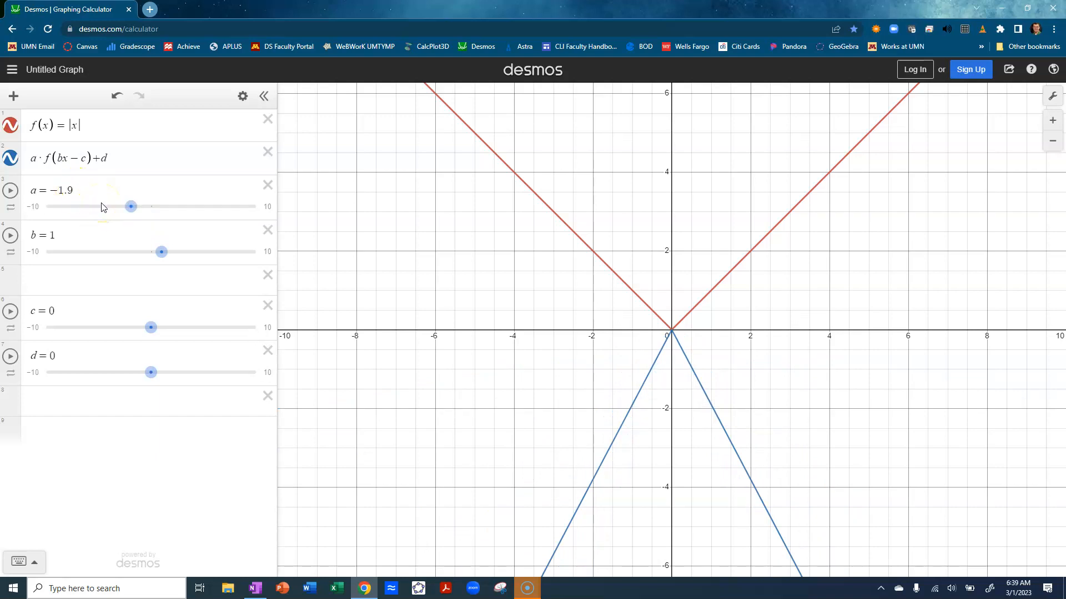
{"action": "left_click", "coordinate": [73, 191]}
{"action": "key", "text": "BackSpace"}
{"action": "key", "text": "BackSpace"}
{"action": "key", "text": "BackSpace"}
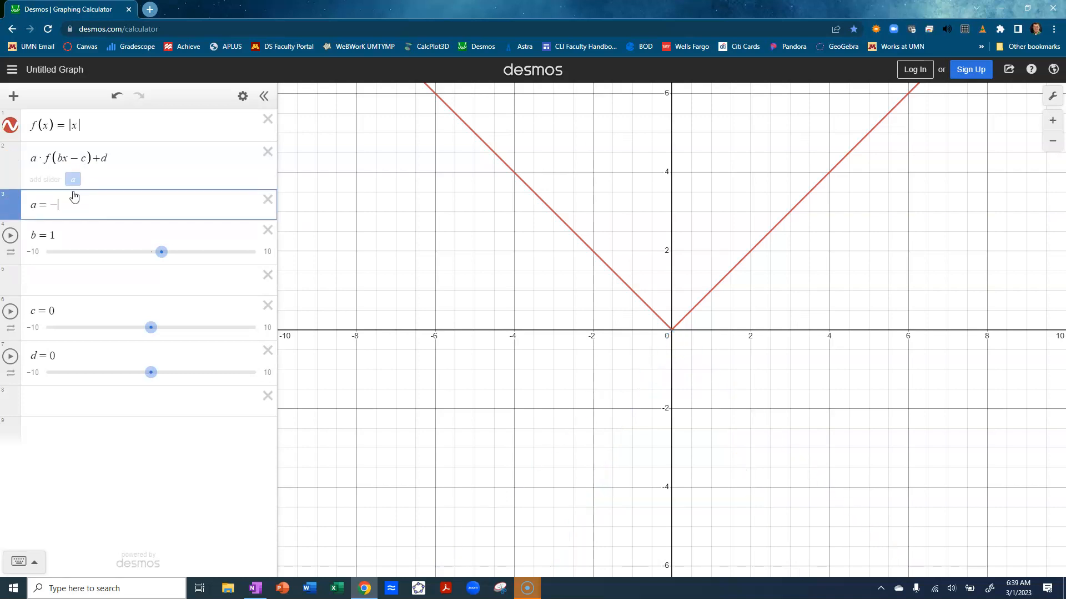
{"action": "type", "text": "1"}
{"action": "key", "text": "Return"}
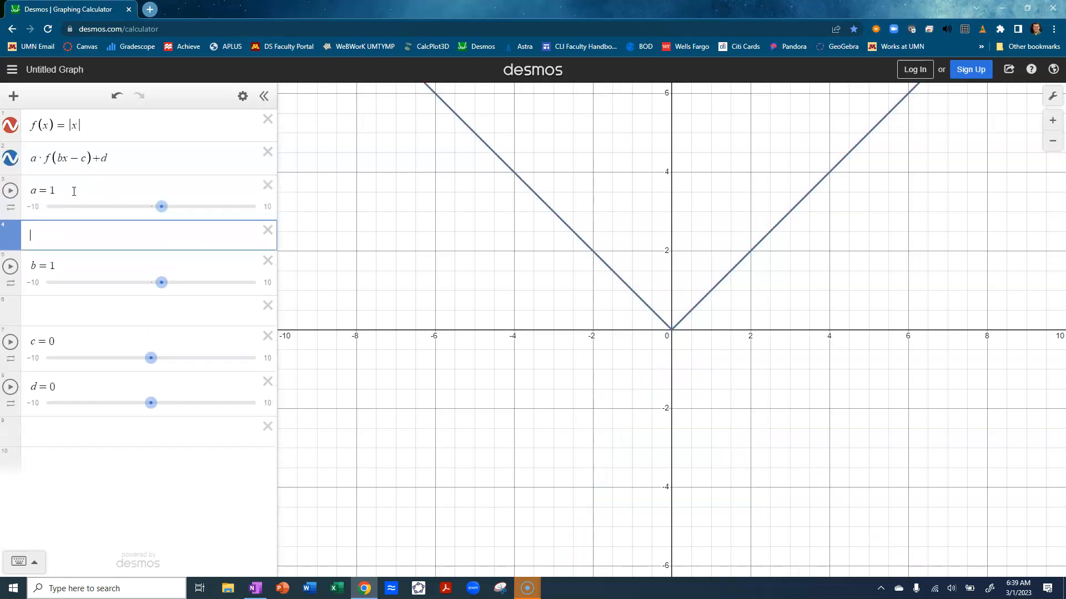
{"action": "left_click", "coordinate": [267, 230]}
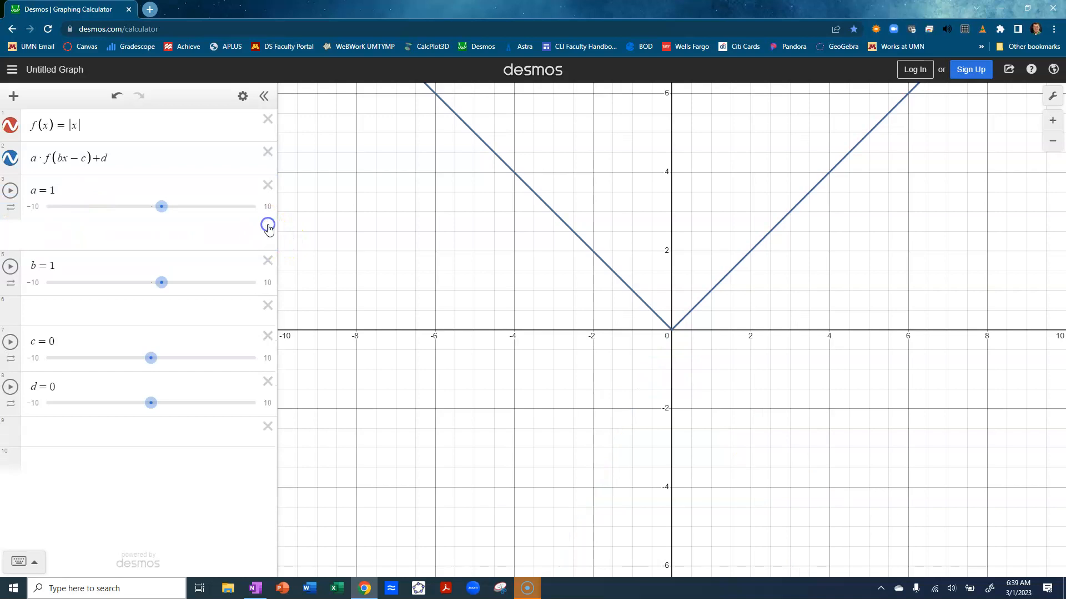
{"action": "left_click", "coordinate": [267, 275]}
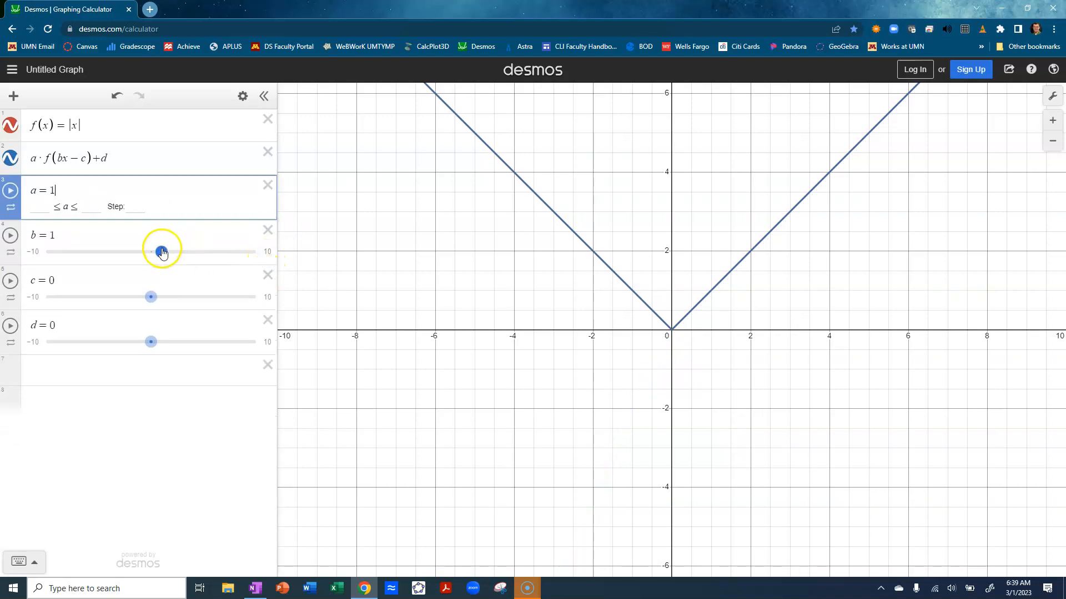
Vary parameter b with its slider and reset it to 1, removing the empty row below it
{"action": "left_click_drag", "start_coordinate": [162, 253], "coordinate": [127, 268]}
{"action": "left_click_drag", "start_coordinate": [124, 268], "coordinate": [161, 271]}
{"action": "left_click", "coordinate": [65, 237]}
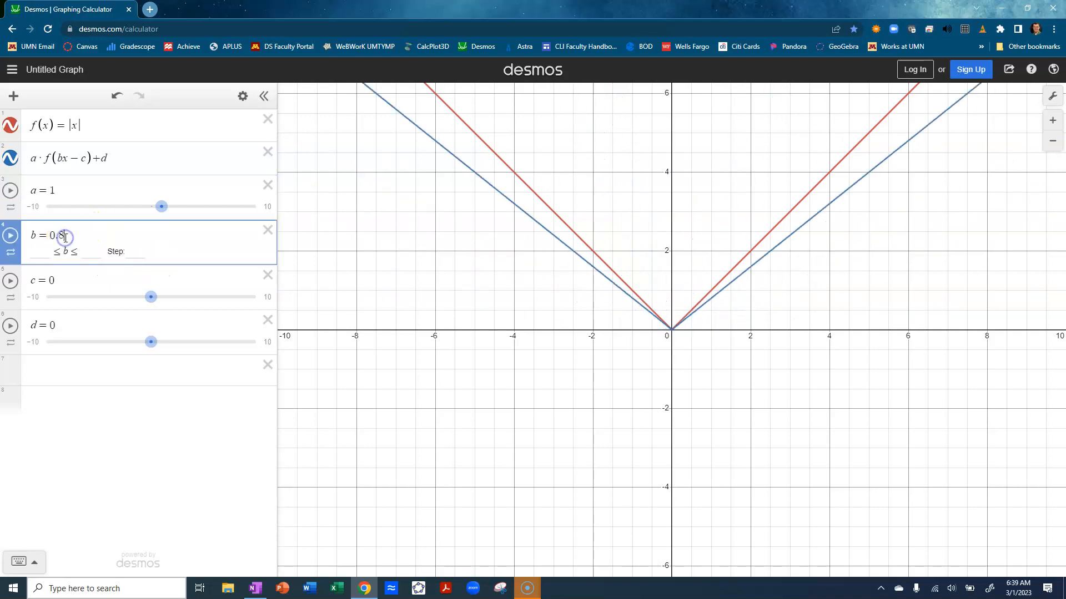
{"action": "key", "text": "BackSpace"}
{"action": "key", "text": "BackSpace"}
{"action": "key", "text": "BackSpace"}
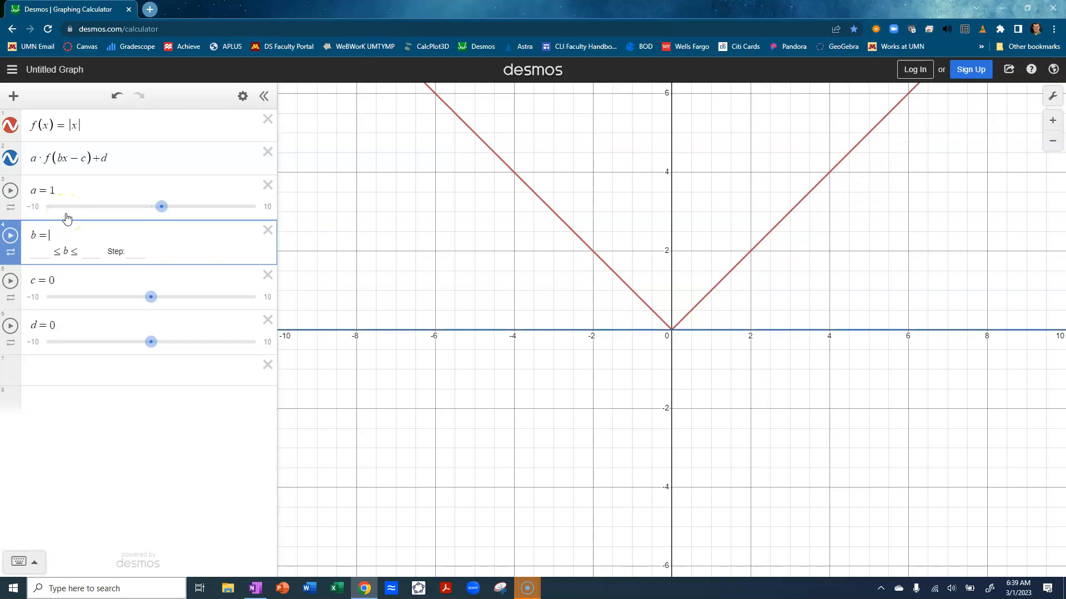
{"action": "type", "text": "1"}
{"action": "key", "text": "Return"}
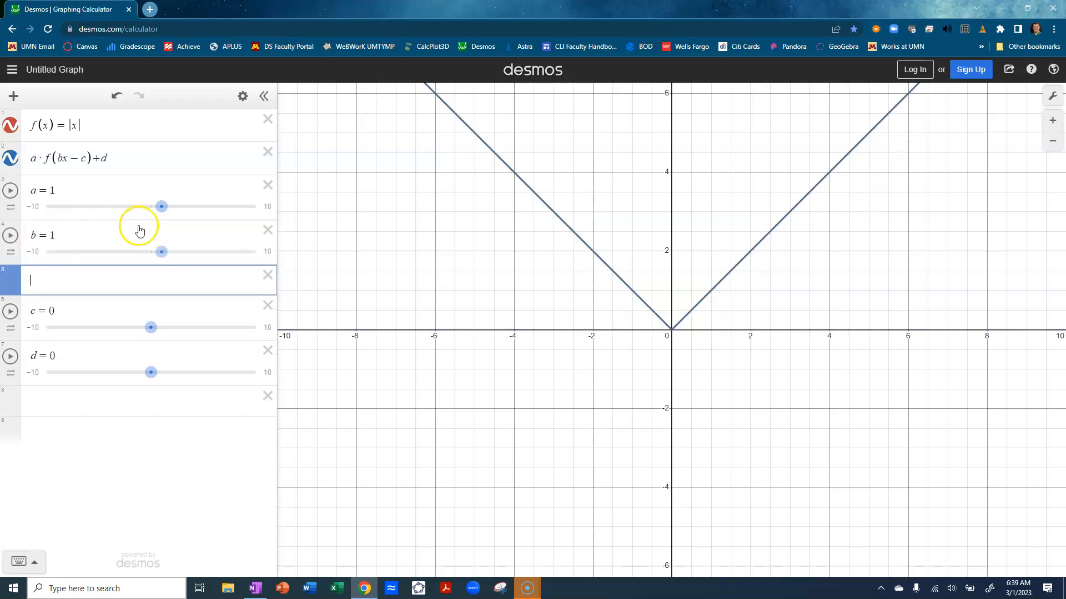
{"action": "left_click", "coordinate": [267, 275]}
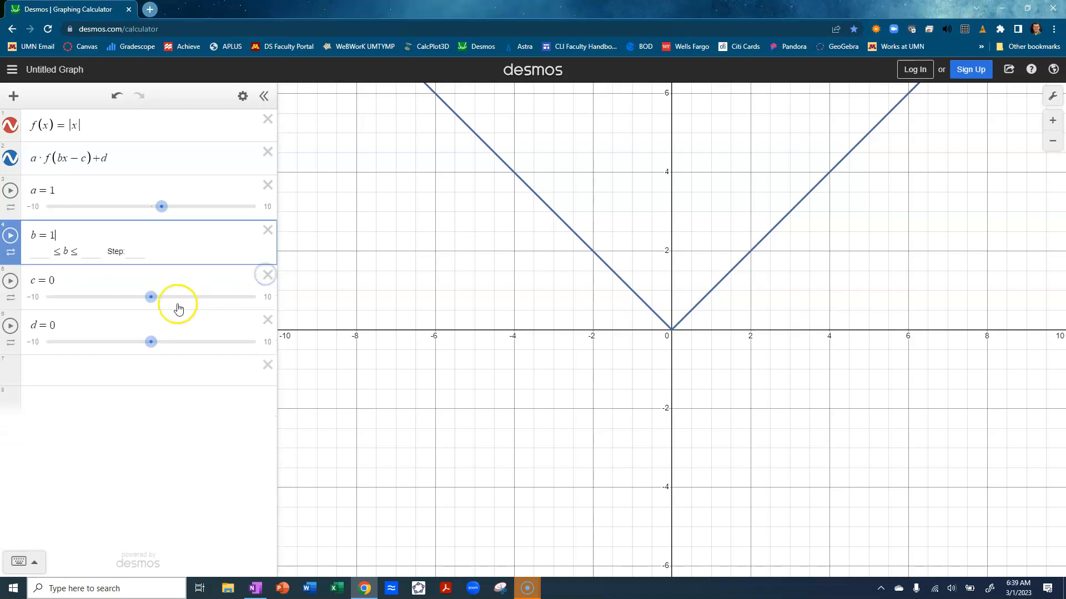
Vary parameter c to 5.1 and −3, and return it to 0
{"action": "left_click", "coordinate": [150, 298]}
{"action": "left_click_drag", "start_coordinate": [152, 303], "coordinate": [204, 324]}
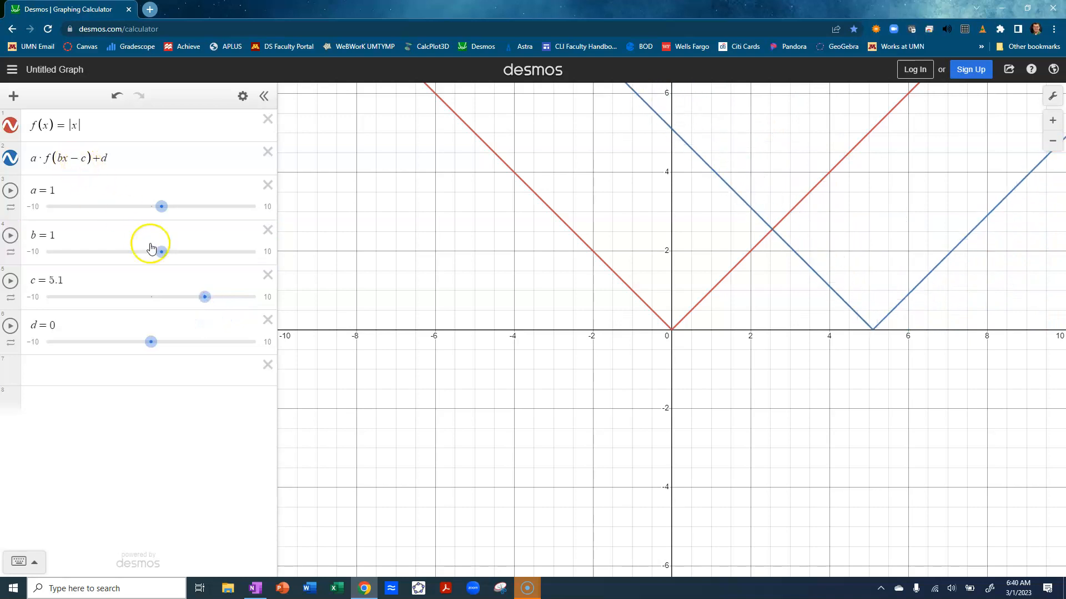
{"action": "left_click_drag", "start_coordinate": [203, 302], "coordinate": [117, 314]}
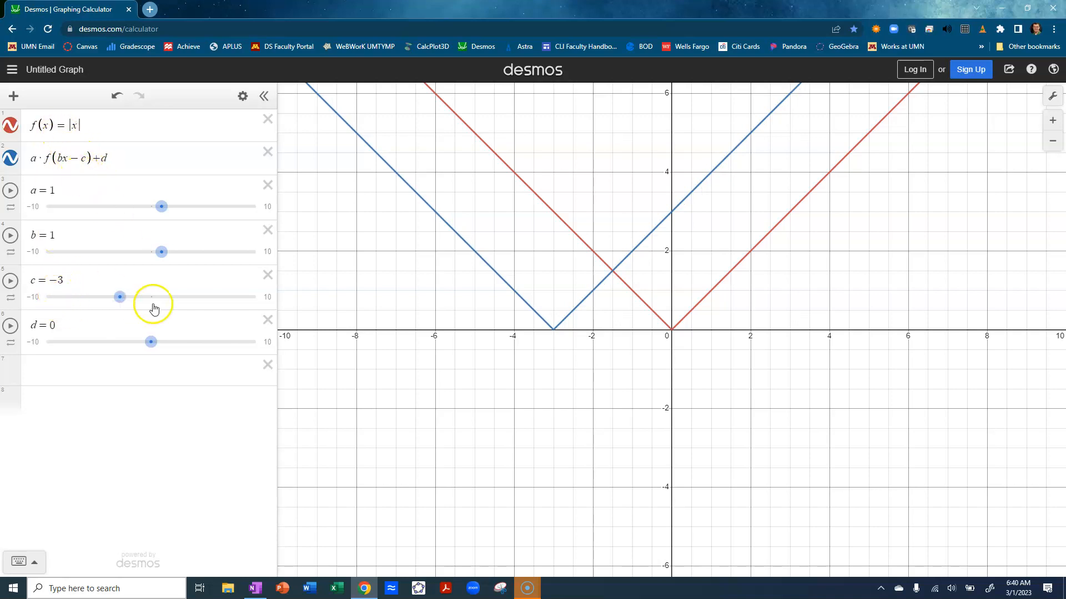
{"action": "left_click_drag", "start_coordinate": [126, 302], "coordinate": [116, 362]}
Shift the transformed graph vertically by setting parameter d to −4
{"action": "left_click", "coordinate": [159, 343]}
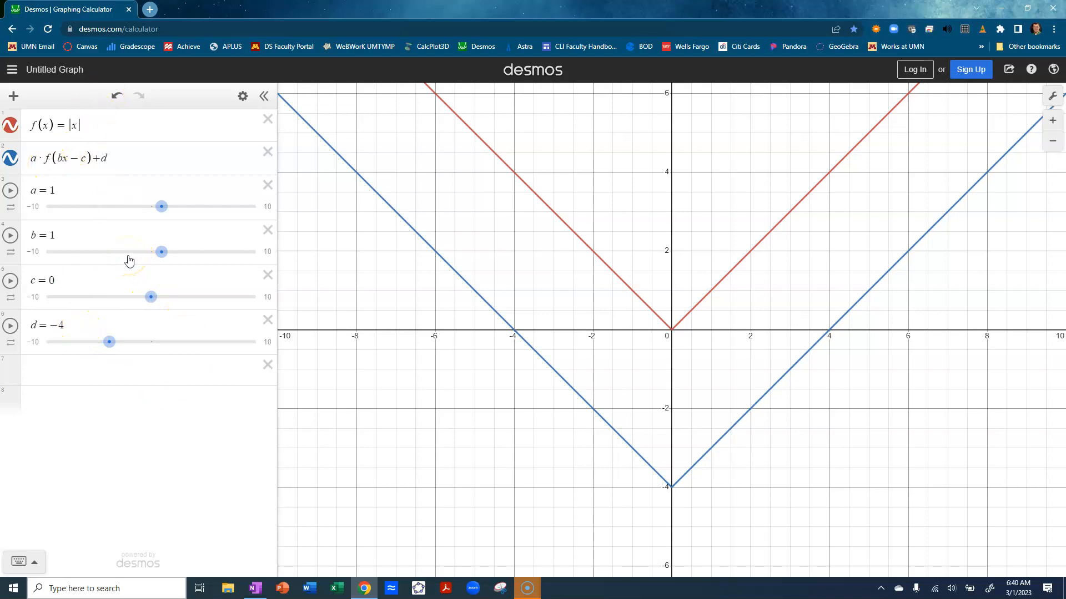
{"action": "left_click", "coordinate": [110, 340]}
{"action": "left_click", "coordinate": [158, 465]}
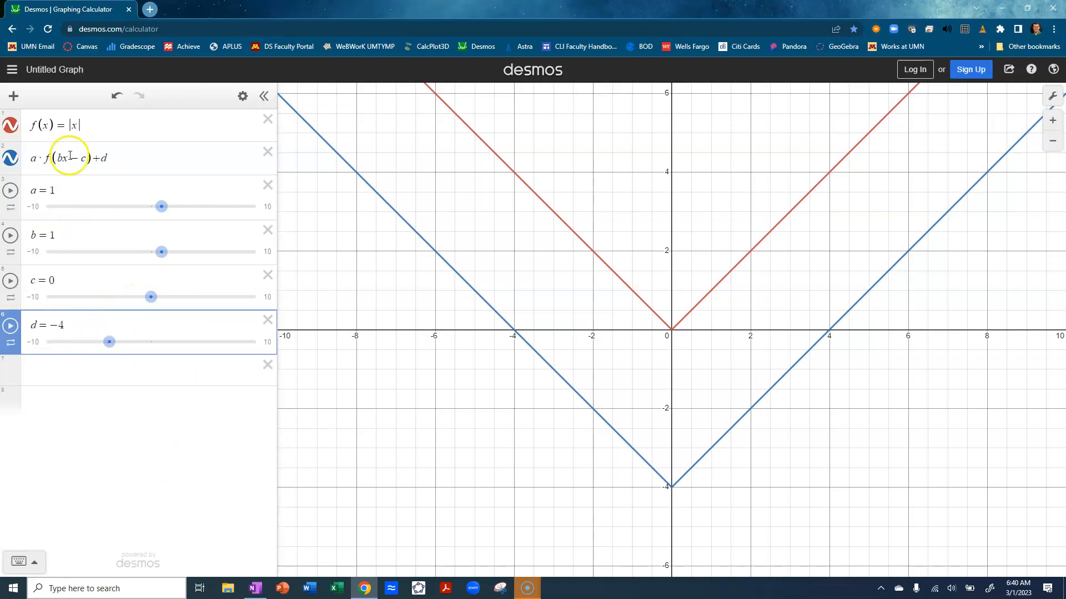
Replace the absolute value in the base function so that f(x) = √x
{"action": "left_click", "coordinate": [80, 125]}
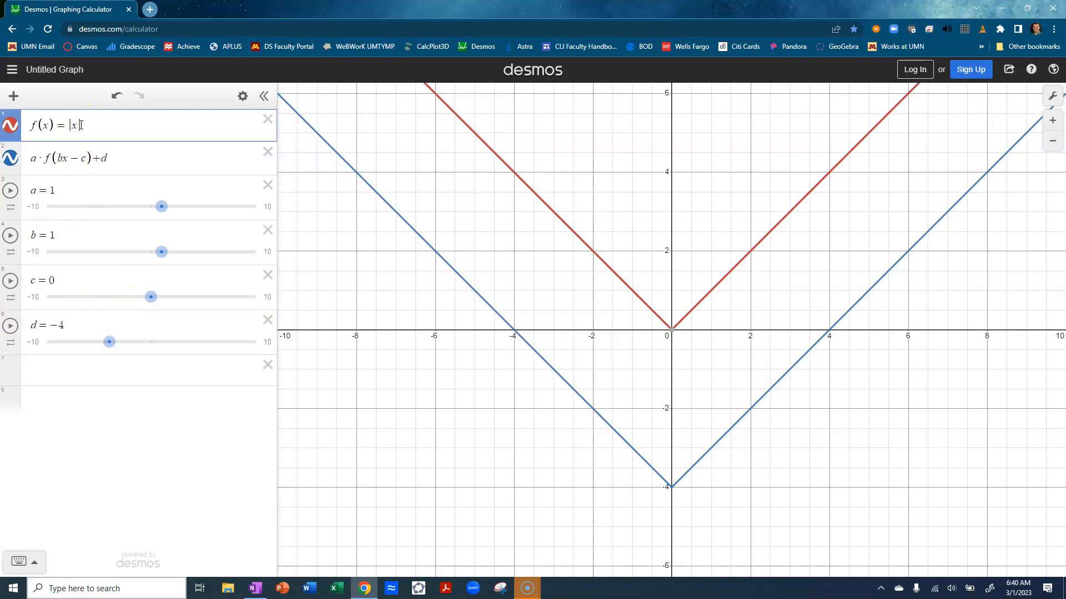
{"action": "key", "text": "BackSpace"}
{"action": "key", "text": "BackSpace"}
{"action": "type", "text": "sqrt"}
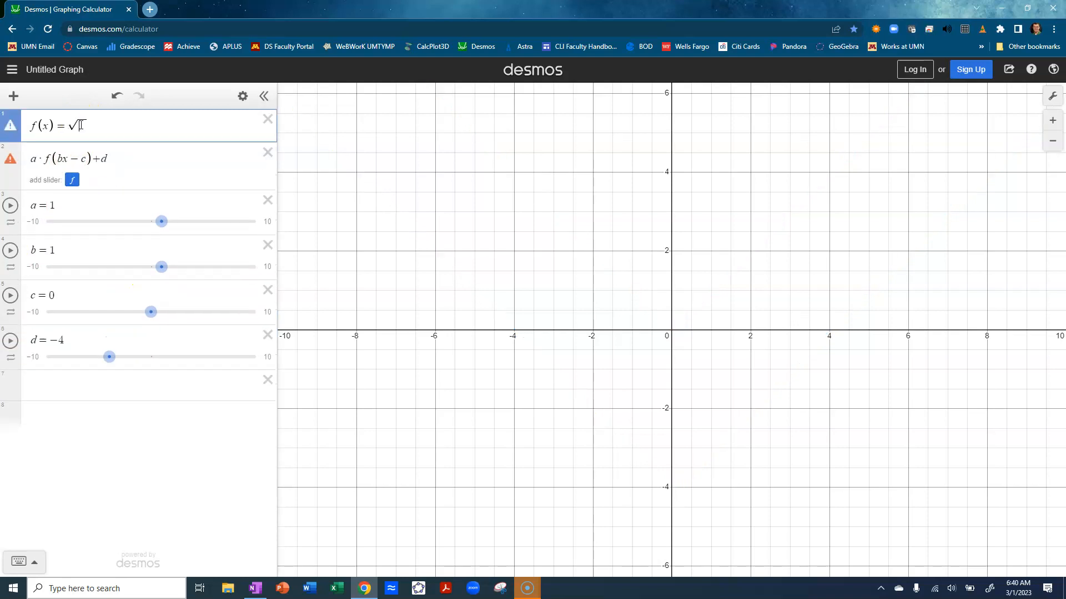
{"action": "type", "text": "x"}
{"action": "key", "text": "Return"}
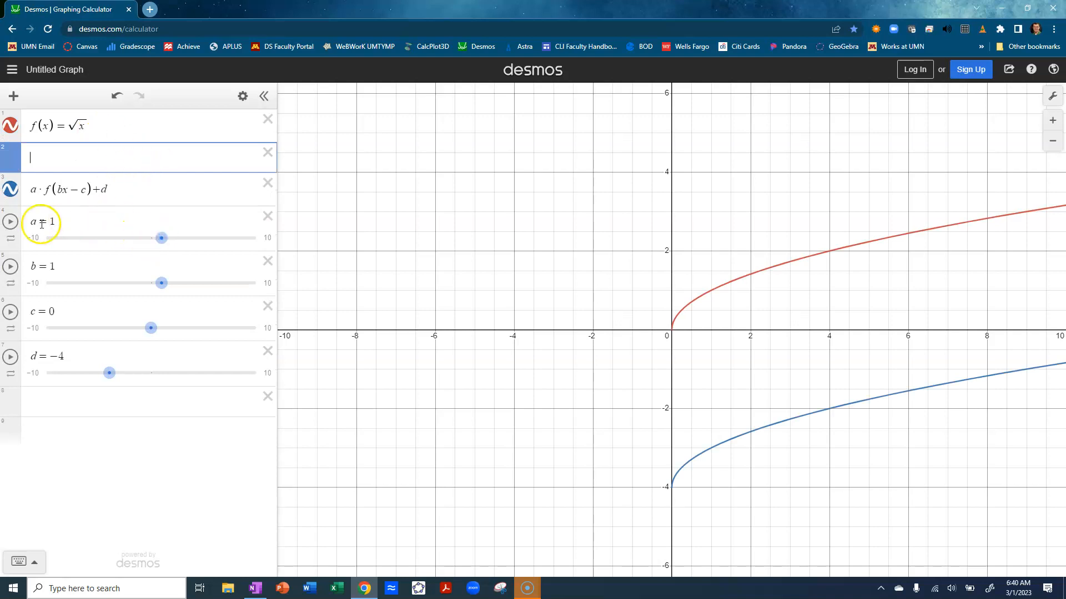
Start animating the a, b, c and d sliders together over a wider range of the graph
{"action": "left_click", "coordinate": [11, 222]}
{"action": "left_click", "coordinate": [10, 266]}
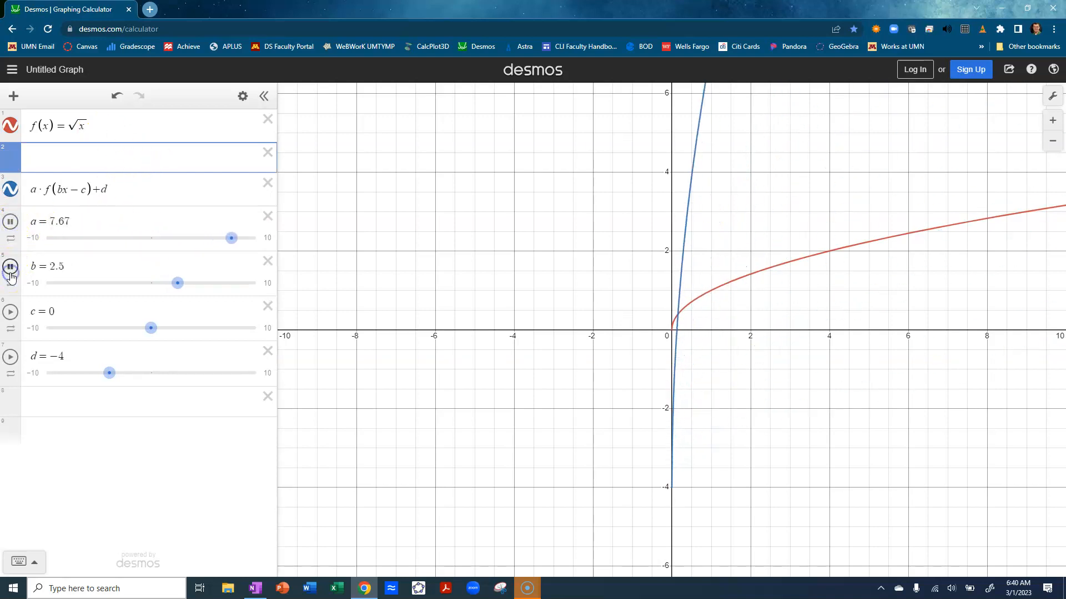
{"action": "left_click", "coordinate": [10, 312]}
{"action": "left_click", "coordinate": [11, 357]}
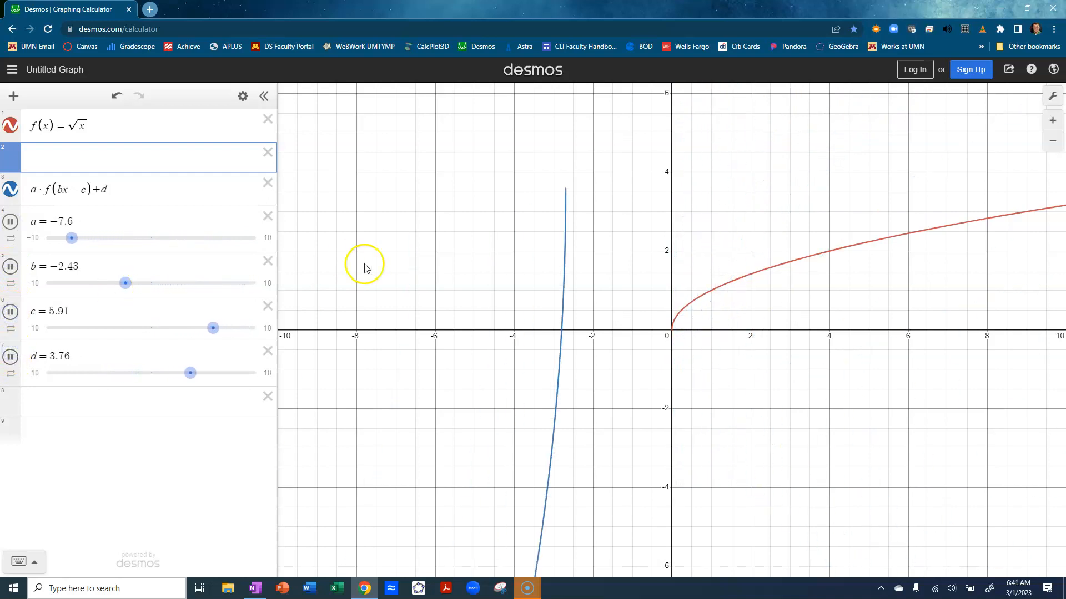
{"action": "scroll", "coordinate": [582, 314], "scroll_direction": "down", "scroll_amount": 5}
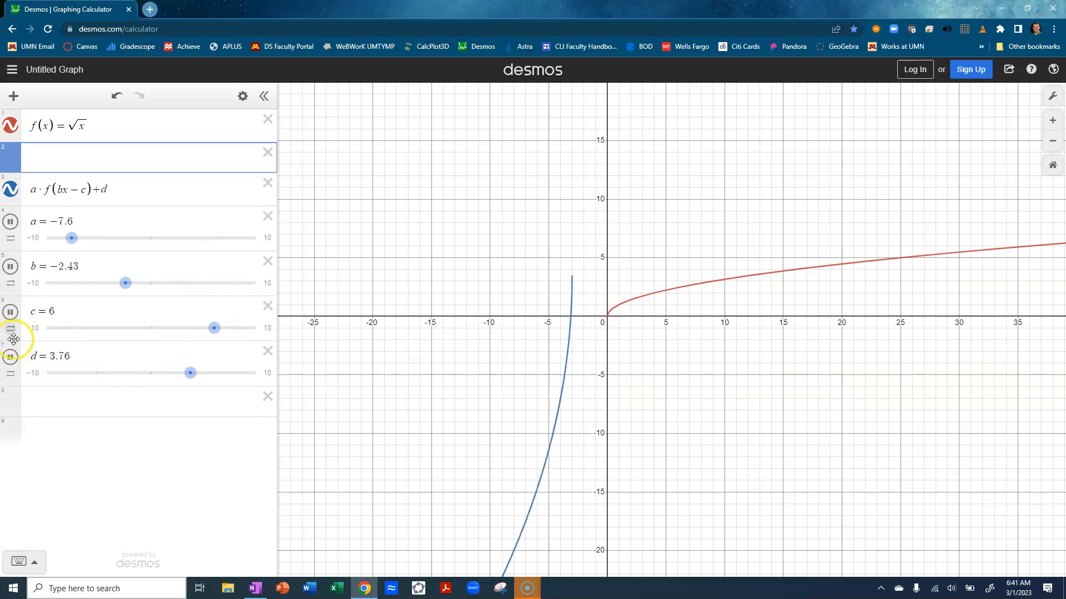
Pause the animations of the d, c, b and a sliders
{"action": "left_click", "coordinate": [11, 357]}
{"action": "left_click", "coordinate": [11, 312]}
{"action": "left_click", "coordinate": [11, 267]}
{"action": "left_click", "coordinate": [10, 222]}
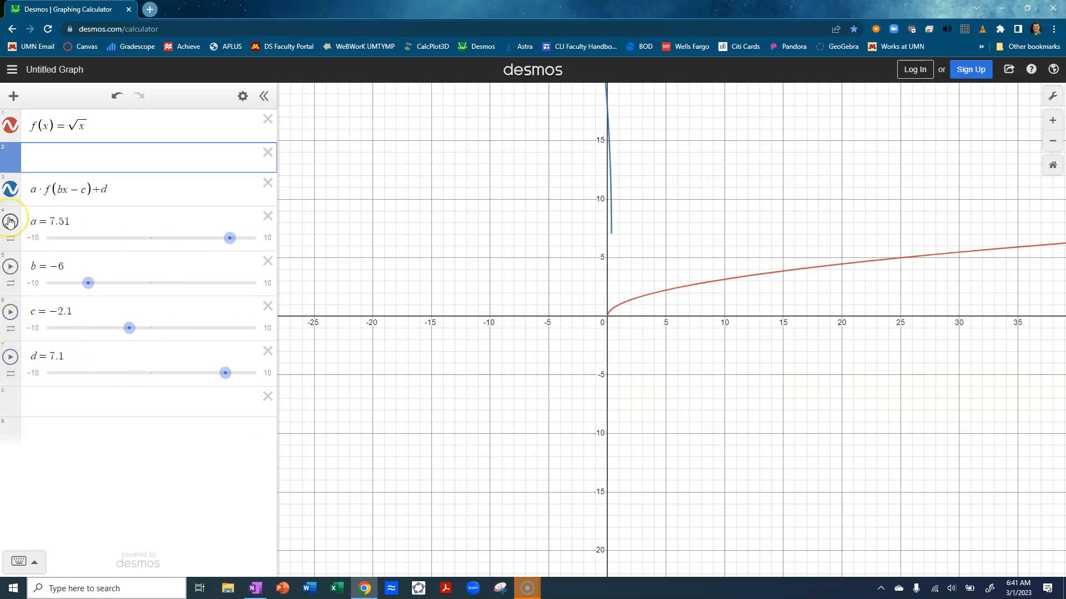